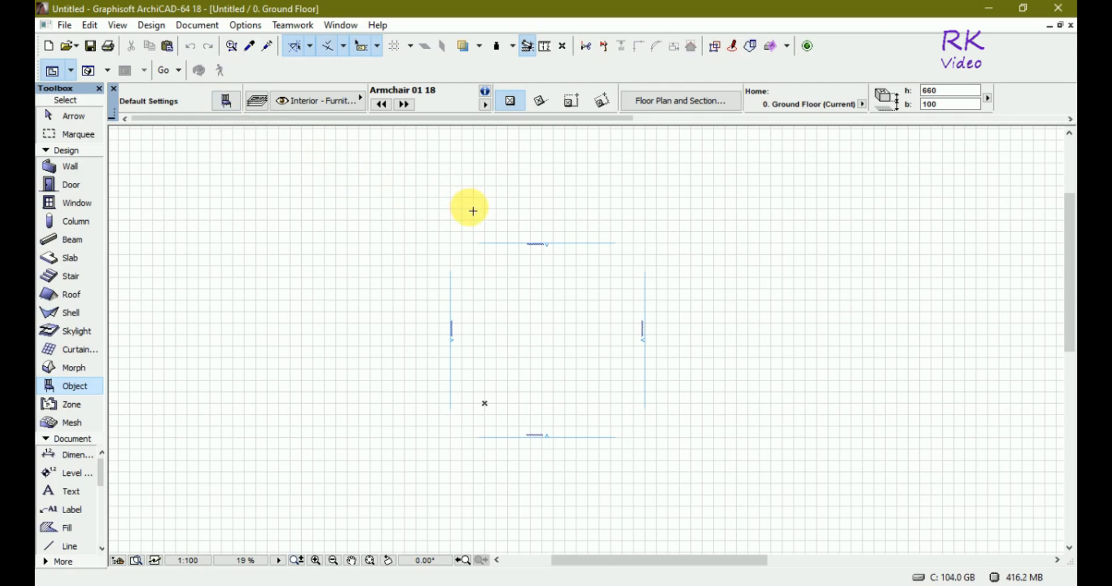
# Step: Set the default object to Air Conditioner 18 from the Heating and Air-Cond 18 library folder
pyautogui.click(229, 101)
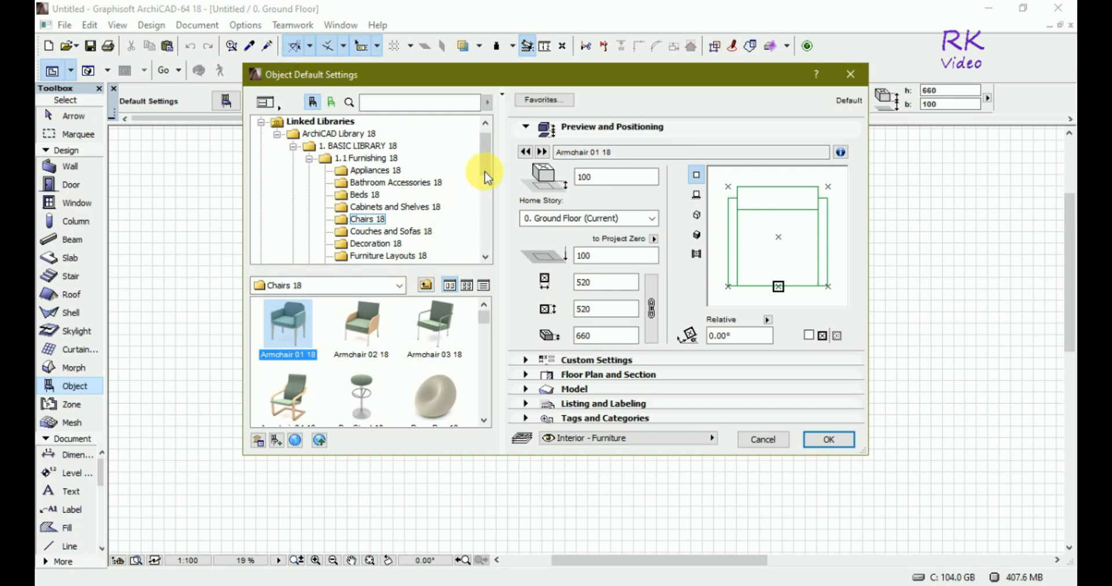
pyautogui.moveTo(486, 153); pyautogui.dragTo(483, 202)
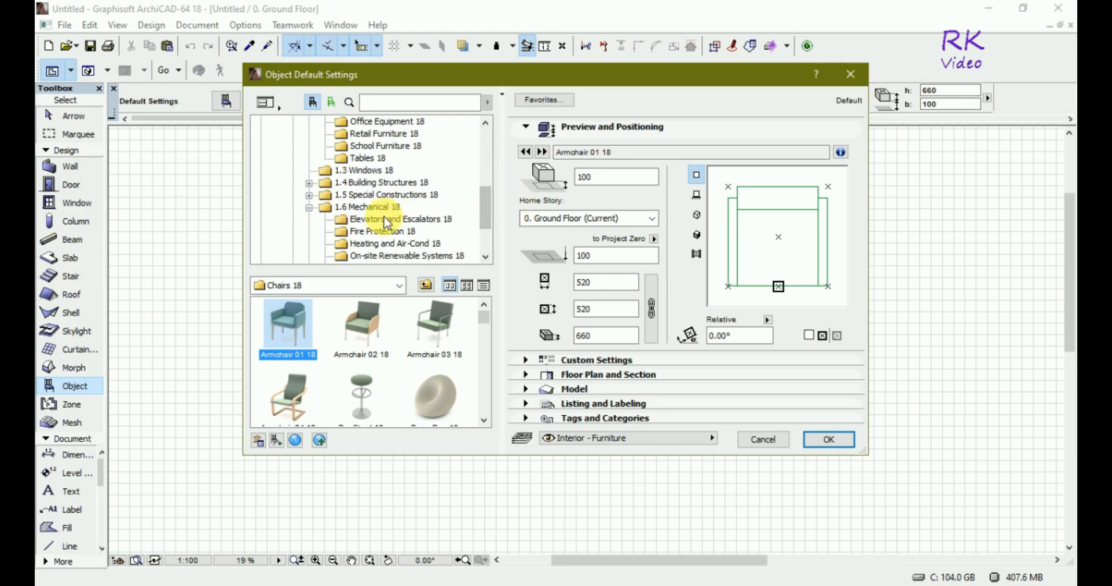
pyautogui.scroll(-1, 415, 223)
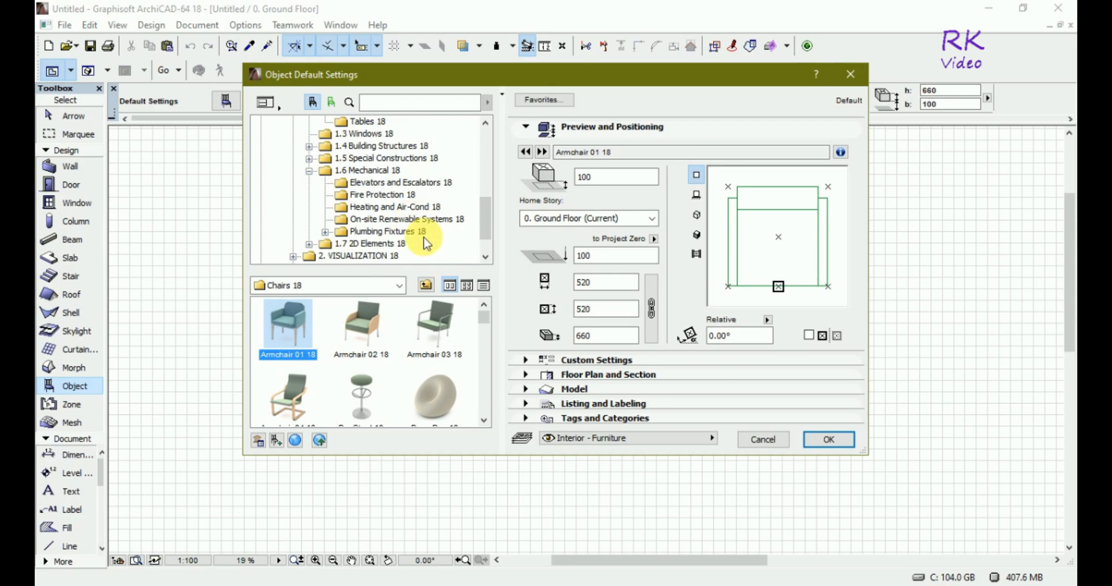
pyautogui.click(324, 232)
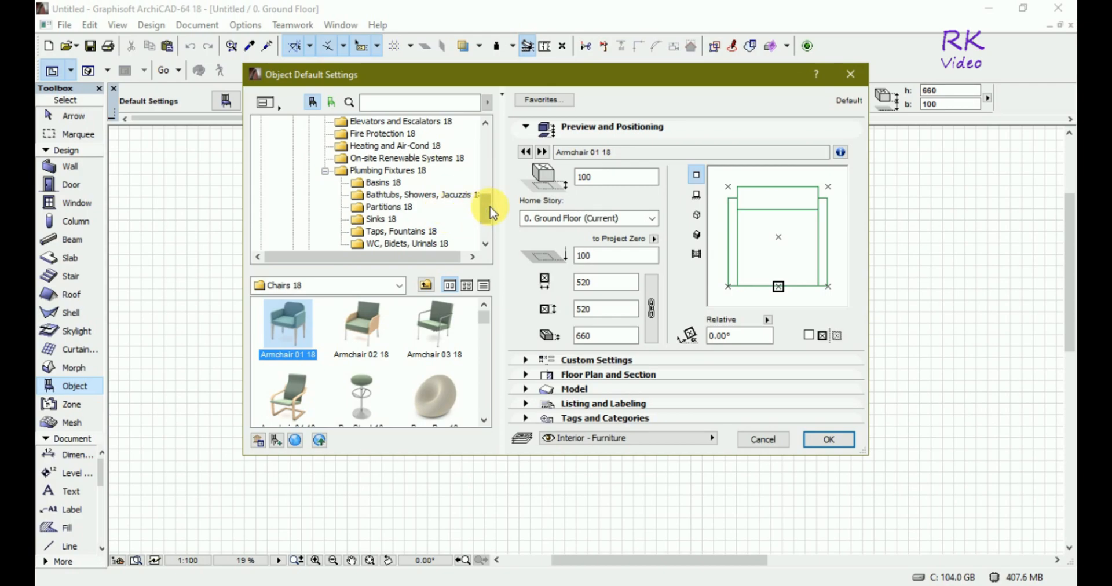
pyautogui.click(397, 145)
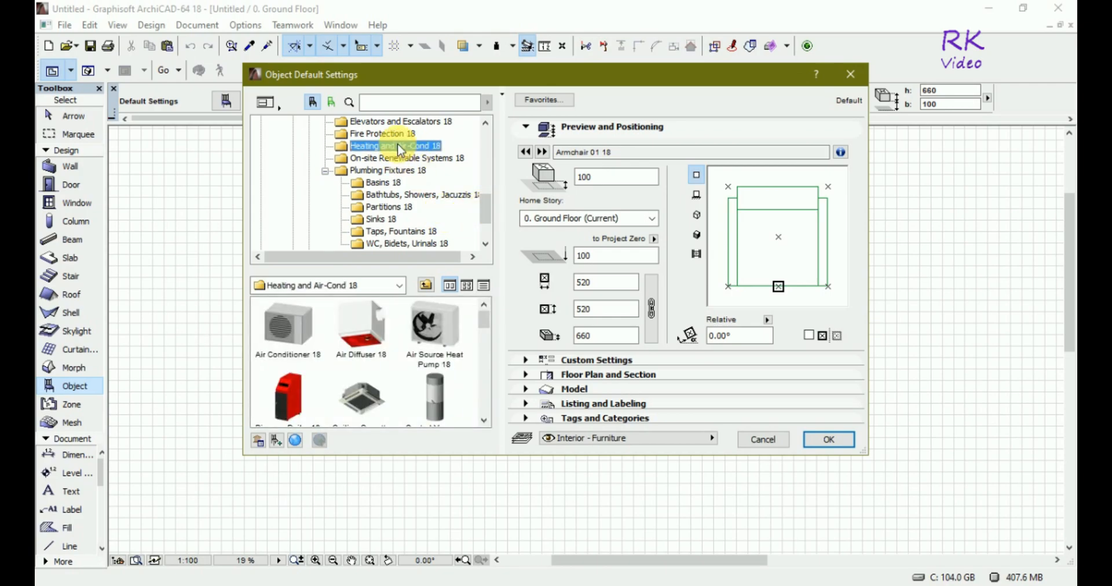
pyautogui.click(288, 339)
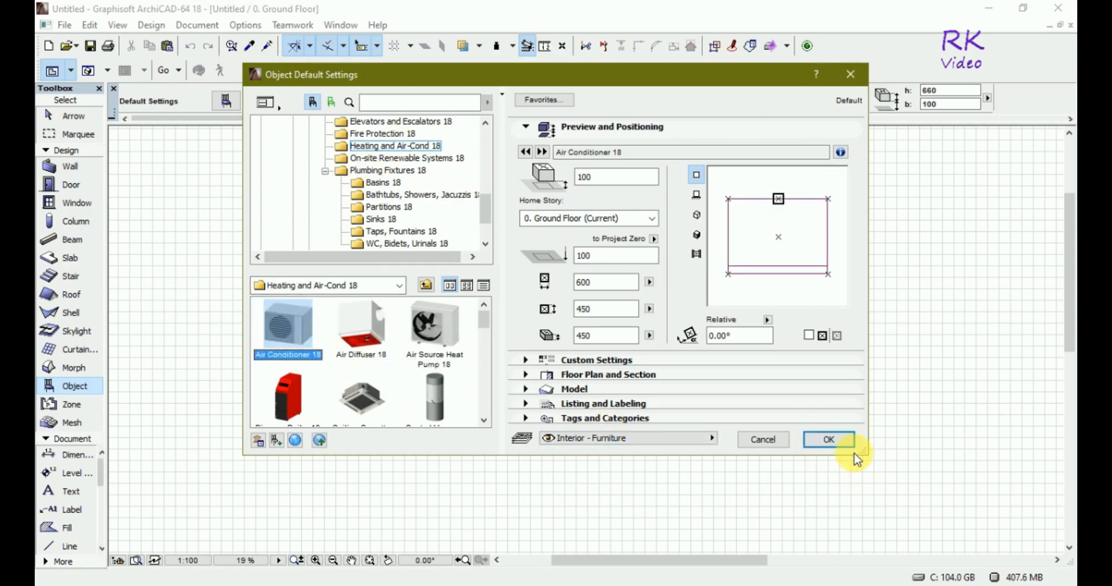
pyautogui.click(834, 443)
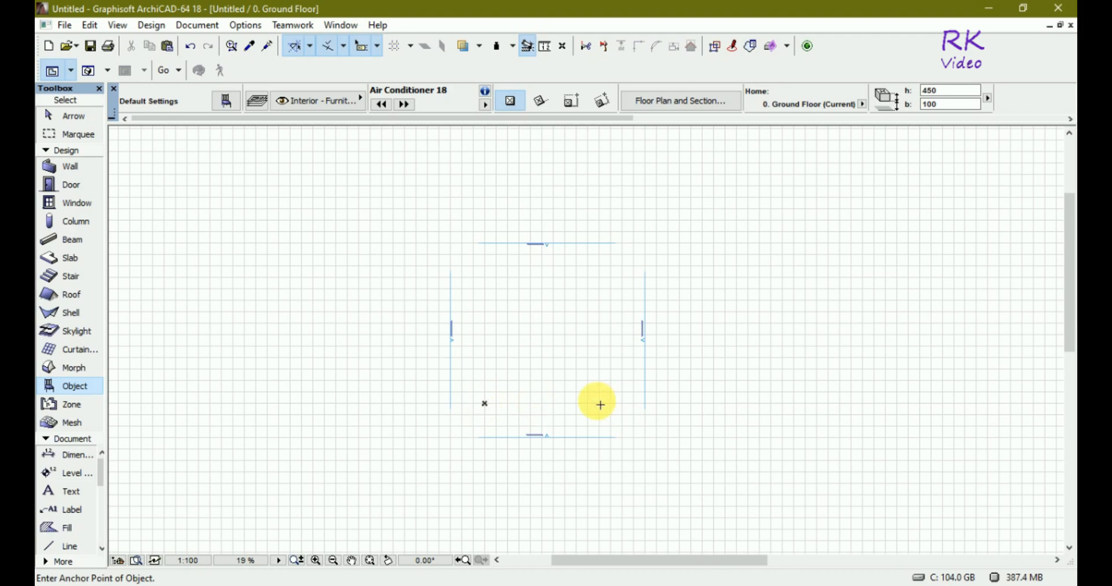
# Step: Place the air conditioner at the project origin on the ground floor plan
pyautogui.scroll(5, 487, 404)
pyautogui.scroll(10, 485, 416)
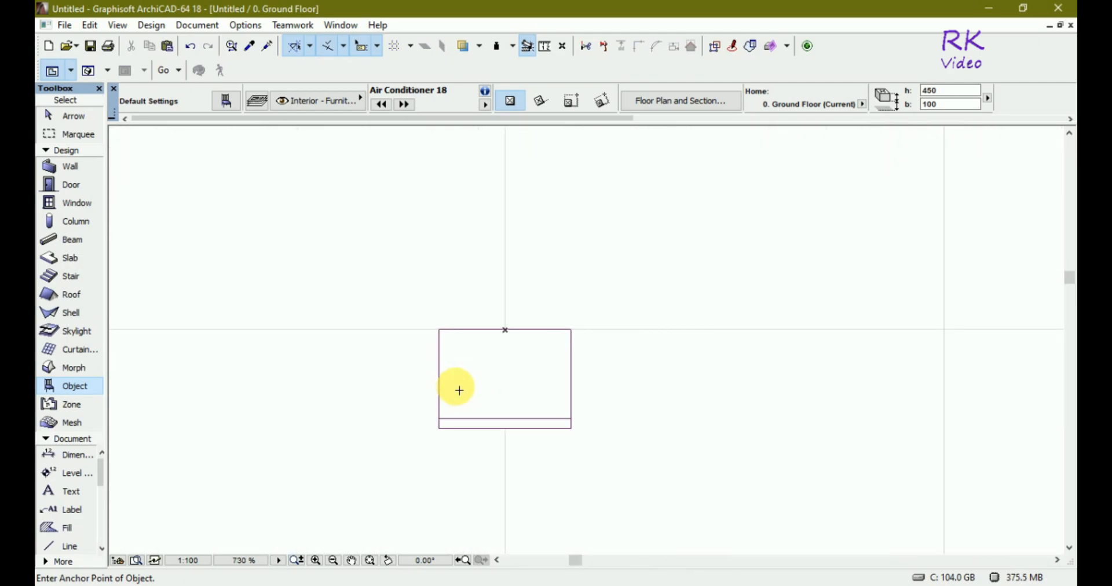
pyautogui.press('Escape')
# Step: Select the placed air conditioner and show all elements in 3D
pyautogui.click(402, 292)
pyautogui.click(633, 479)
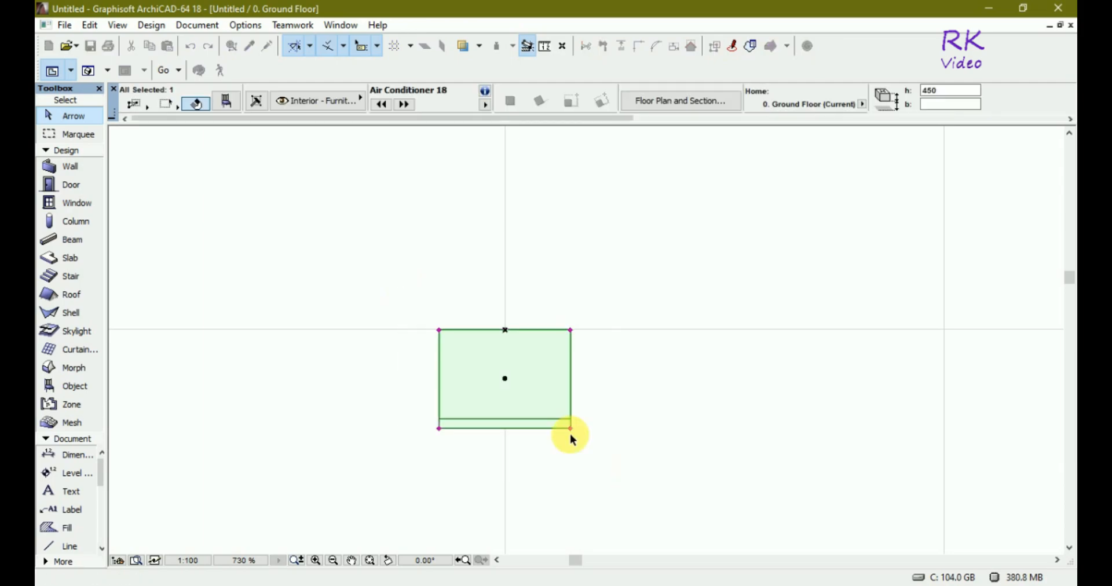
pyautogui.rightClick(489, 364)
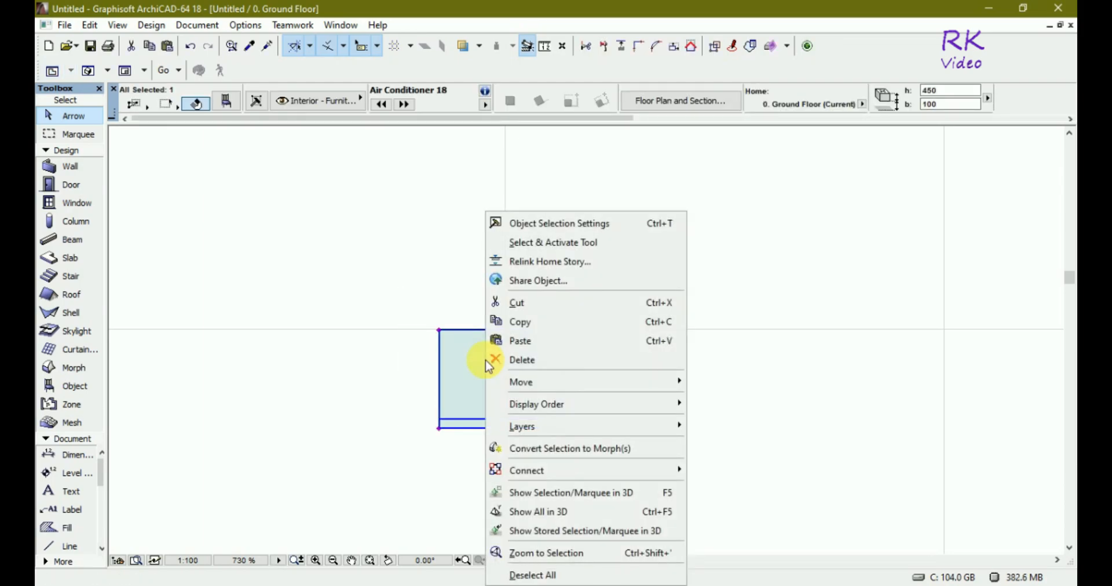
pyautogui.click(532, 512)
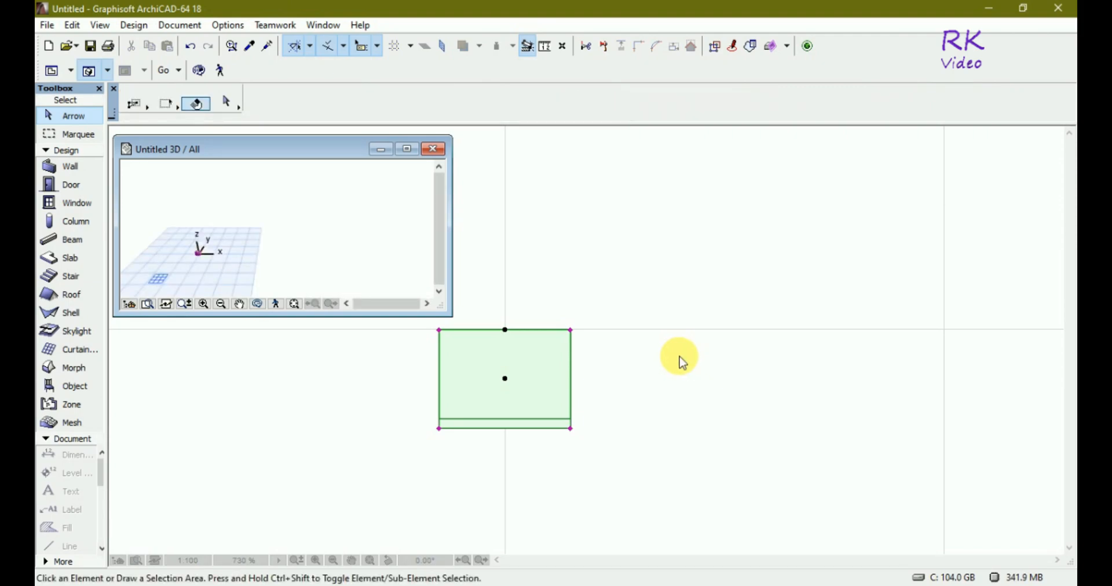
# Step: Examine the air conditioner's front grille and side in 3D from close up and at an angle
pyautogui.scroll(5, 182, 252)
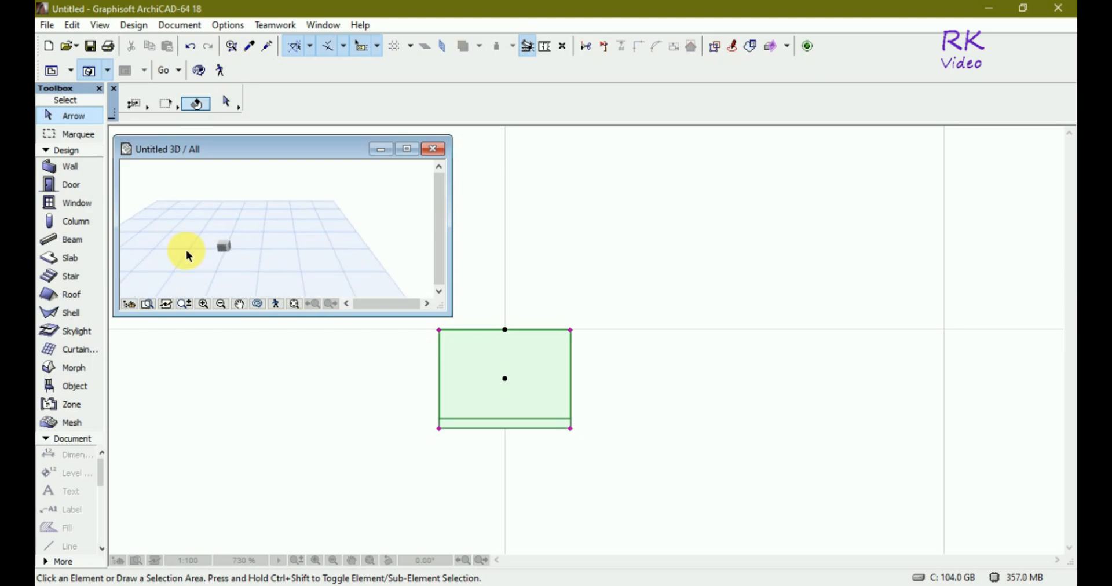
pyautogui.scroll(4, 190, 253)
pyautogui.scroll(3, 241, 256)
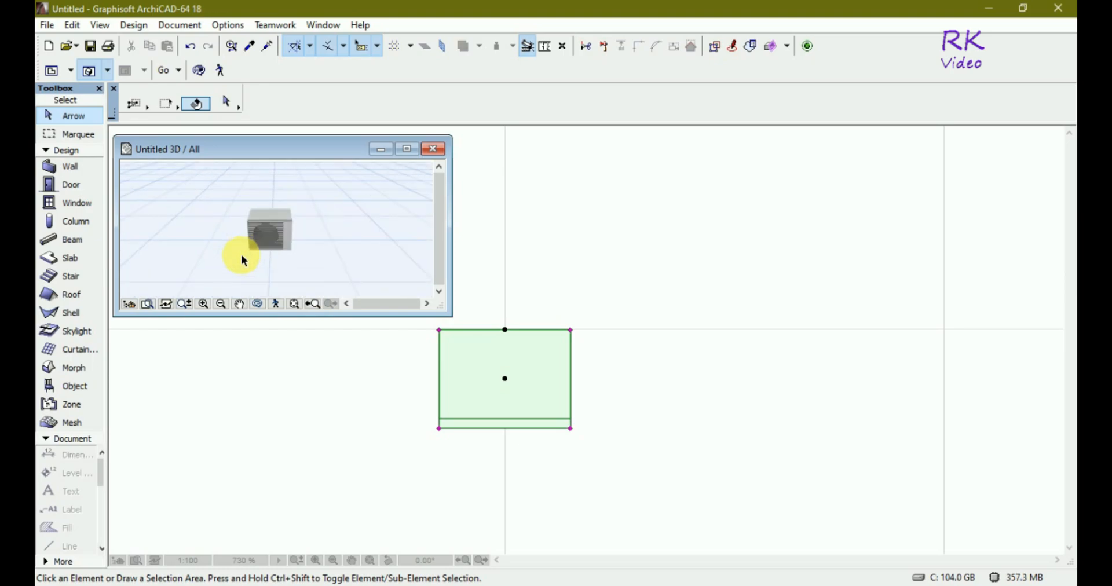
pyautogui.scroll(2, 241, 255)
pyautogui.scroll(-3, 243, 280)
pyautogui.click(292, 244)
pyautogui.scroll(4, 260, 238)
pyautogui.scroll(-2, 267, 238)
pyautogui.scroll(-2, 268, 237)
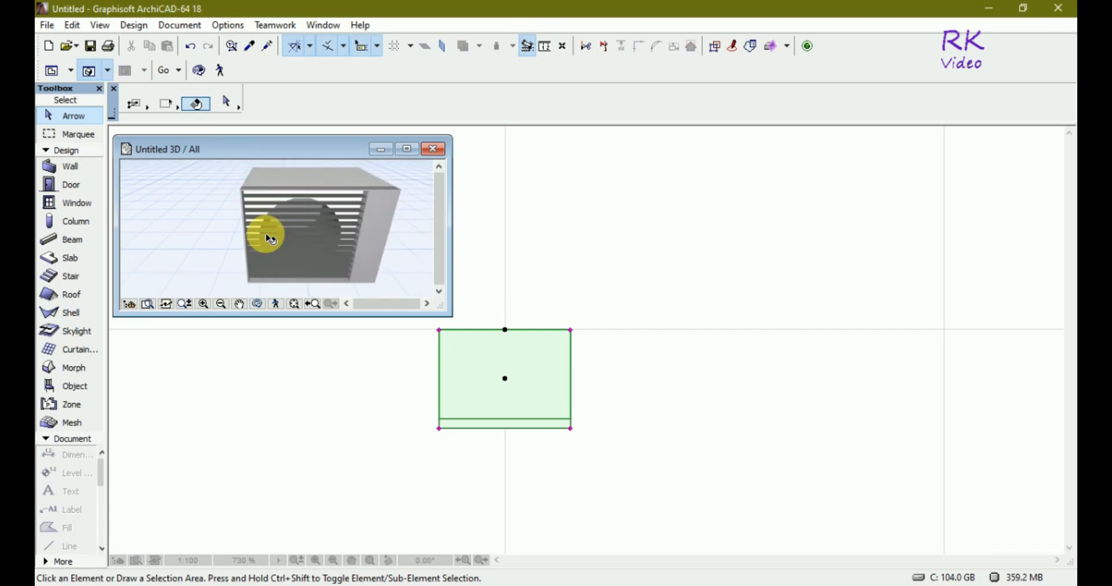
pyautogui.scroll(-1, 269, 237)
pyautogui.moveTo(270, 238)
pyautogui.keyDown('shift'); pyautogui.mouseDown(button='middle')
pyautogui.moveTo(360, 273)
pyautogui.moveTo(392, 266)
pyautogui.moveTo(305, 248)
pyautogui.moveTo(337, 280)
pyautogui.moveTo(301, 266)
pyautogui.moveTo(301, 224)
pyautogui.moveTo(338, 236)
pyautogui.moveTo(336, 248)
pyautogui.moveTo(308, 264)
pyautogui.moveTo(283, 258)
pyautogui.moveTo(315, 261)
pyautogui.moveTo(301, 242)
pyautogui.moveTo(329, 237)
pyautogui.moveTo(339, 258)
pyautogui.mouseUp(button='middle'); pyautogui.keyUp('shift')
pyautogui.scroll(5, 339, 248)
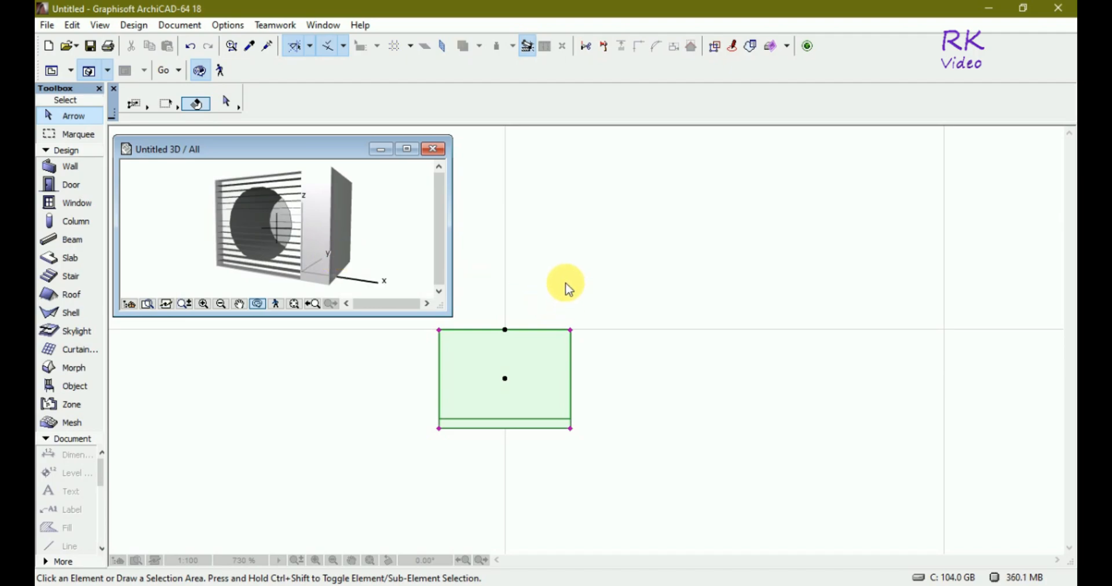
# Step: Return to the ground floor plan, make it a floating window and place it below the 3D window
pyautogui.click(834, 235)
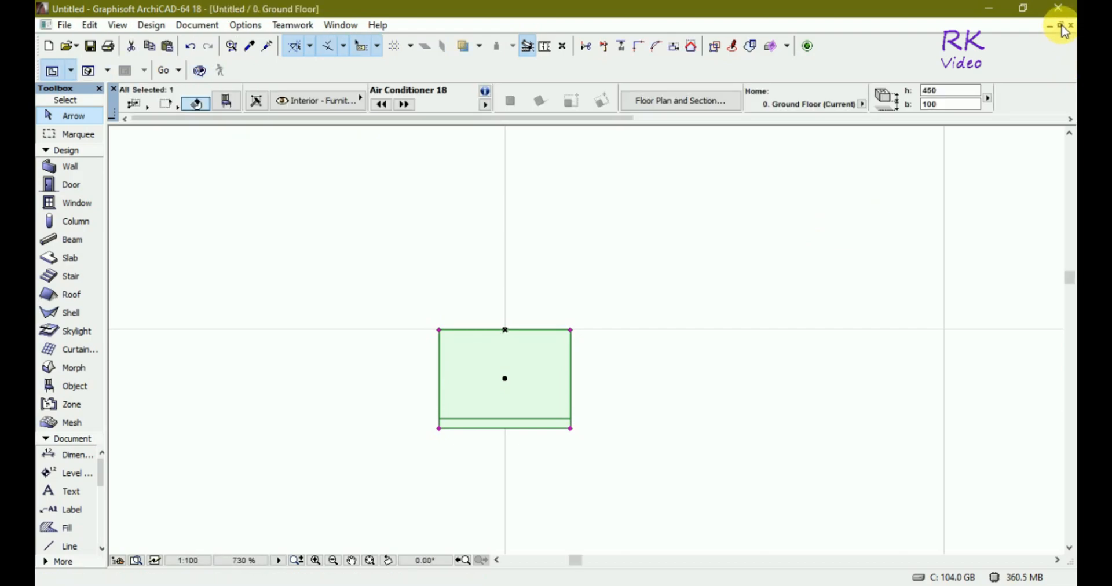
pyautogui.click(1061, 25)
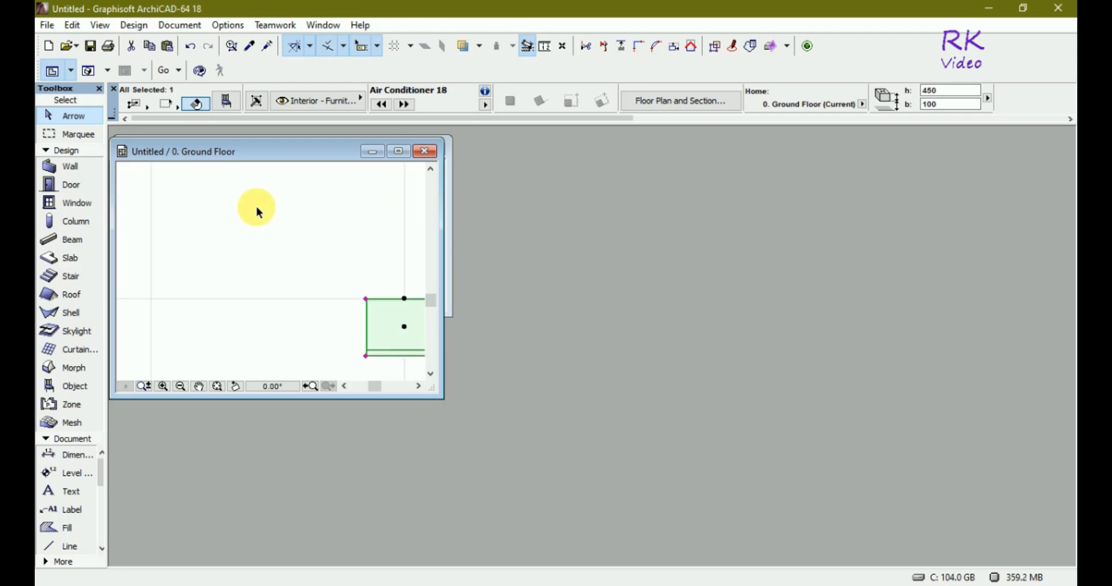
pyautogui.scroll(4, 392, 266)
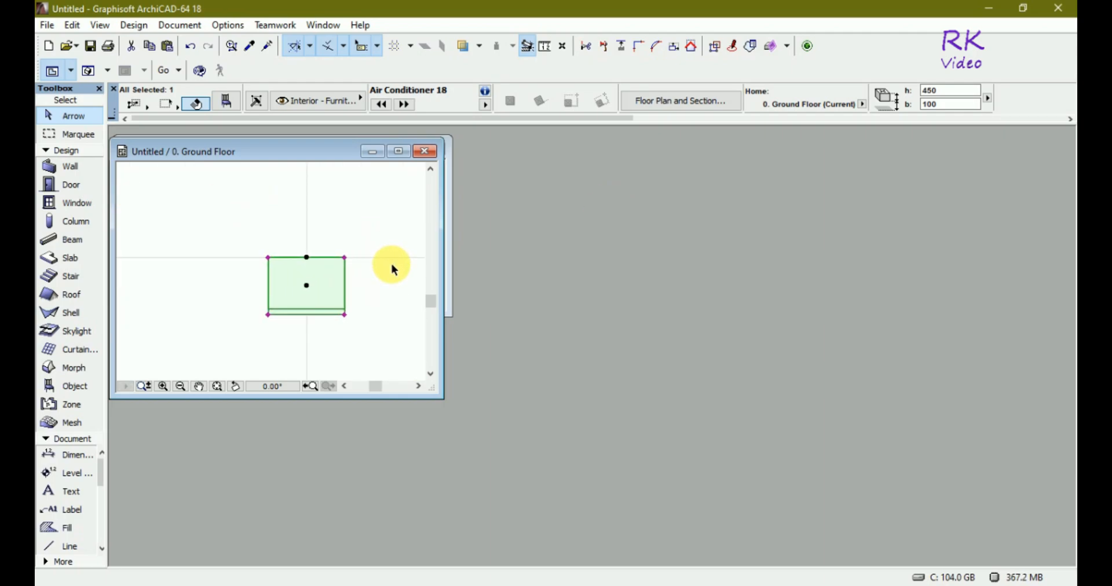
pyautogui.moveTo(328, 152); pyautogui.dragTo(326, 326)
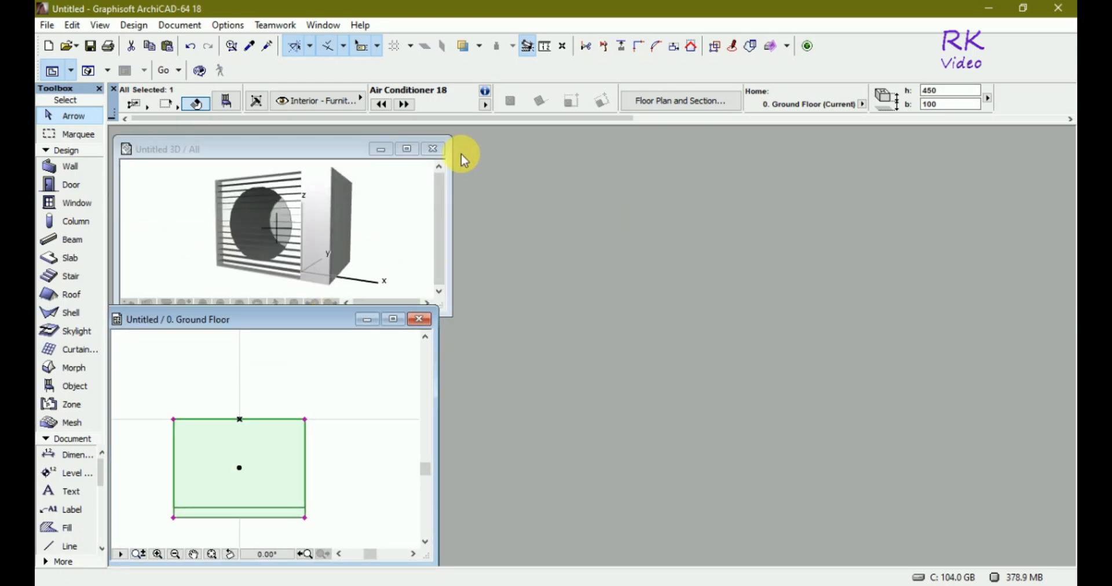
# Step: Create a new library object and position its editor window beside the 3D and floor plan windows
pyautogui.click(47, 25)
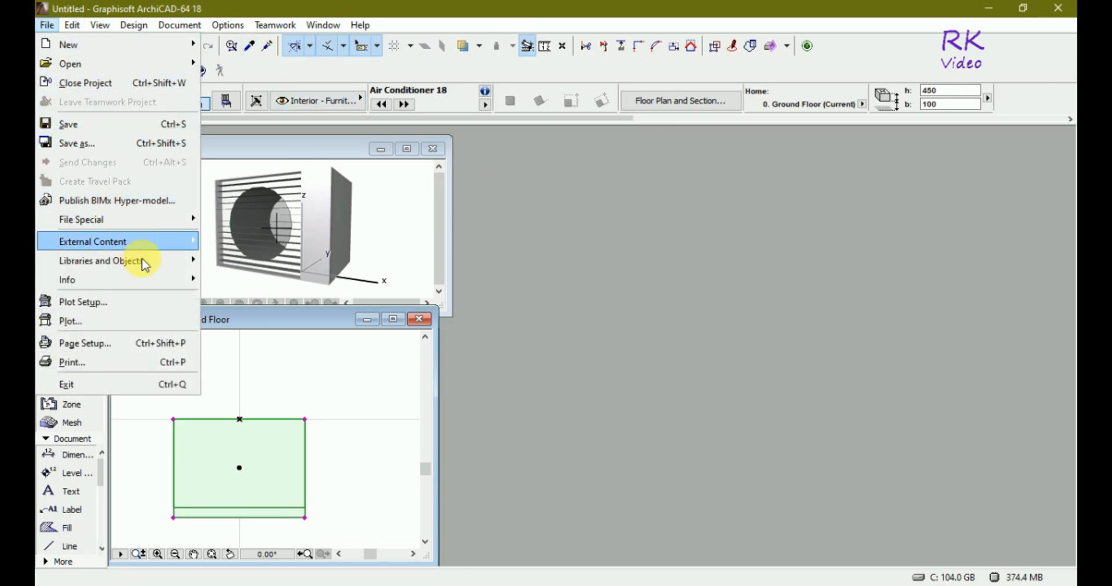
pyautogui.moveTo(184, 261)
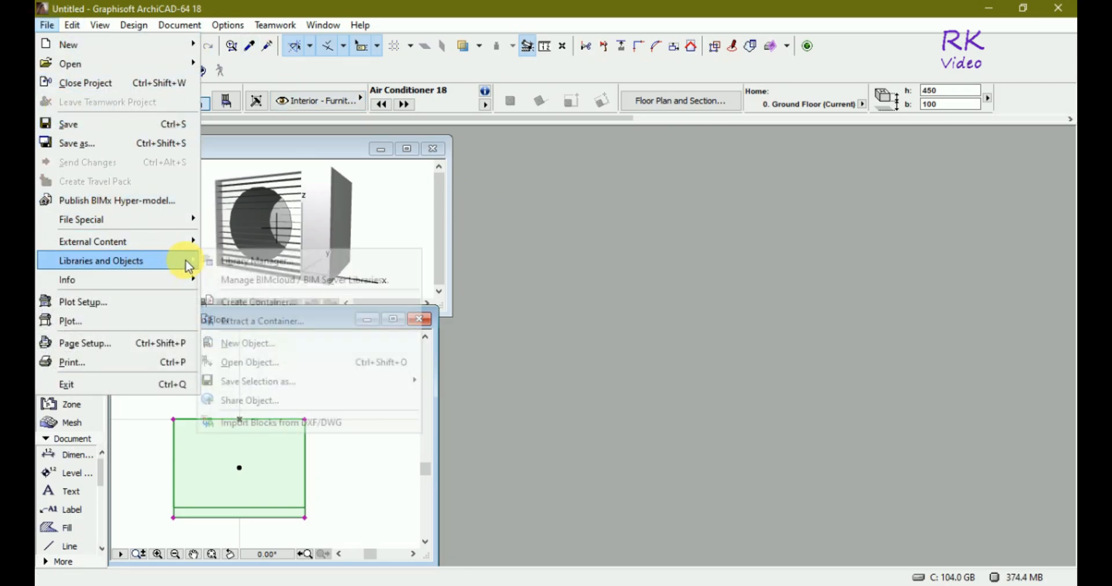
pyautogui.click(236, 342)
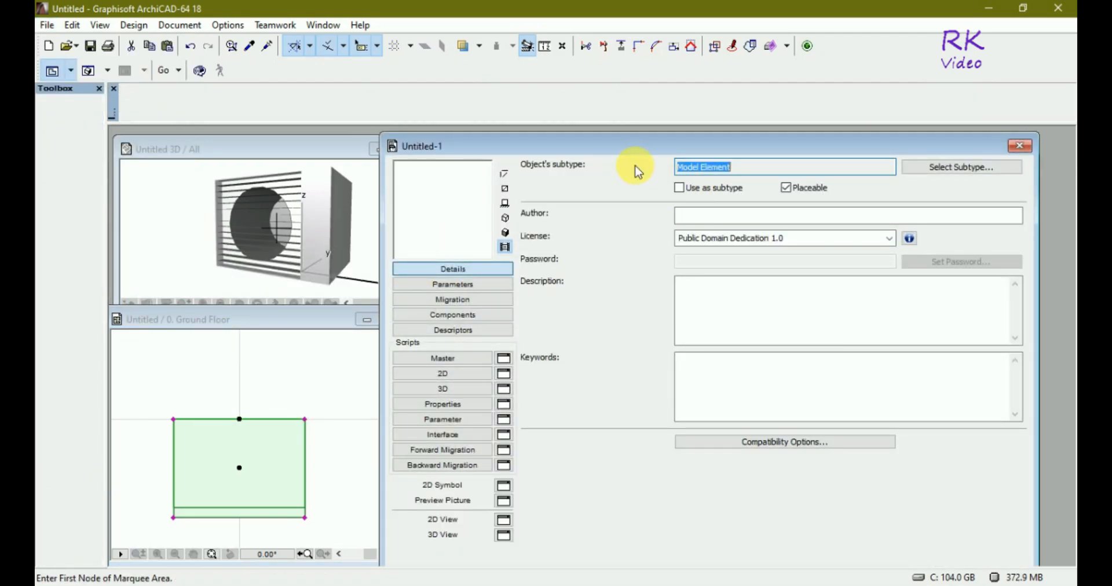
pyautogui.moveTo(608, 146); pyautogui.dragTo(691, 146)
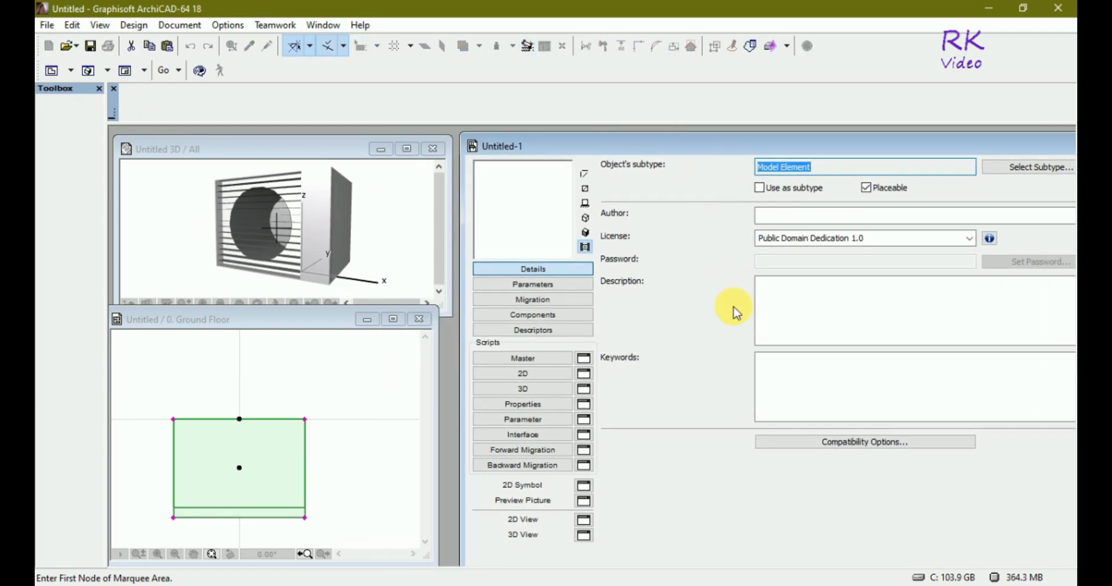
# Step: Open the new object's 2D script and fill it with the air conditioner's GDL code by transferring the object from the floor plan
pyautogui.click(560, 375)
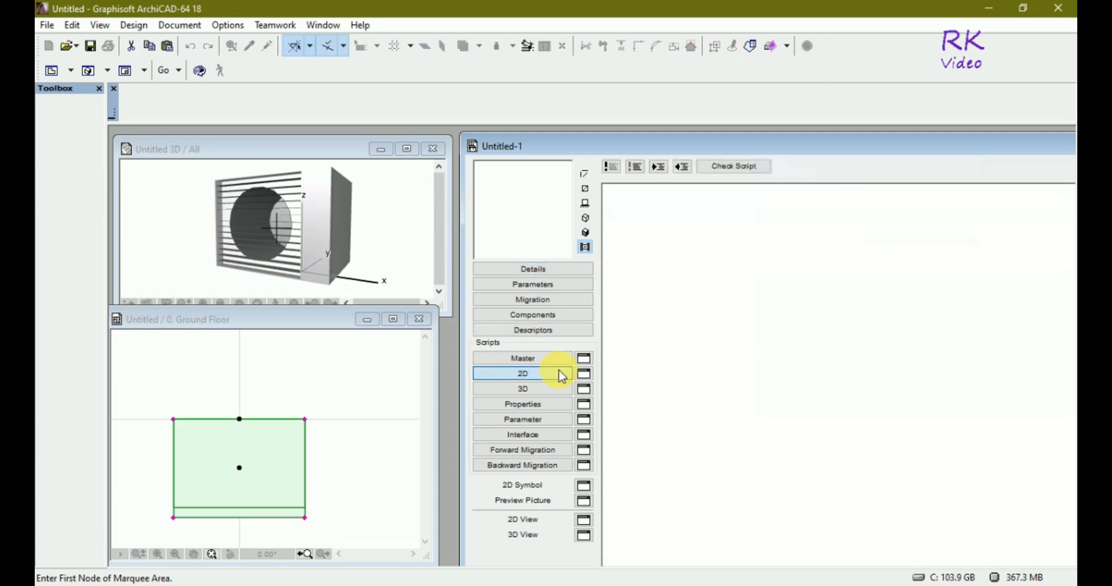
pyautogui.click(242, 469)
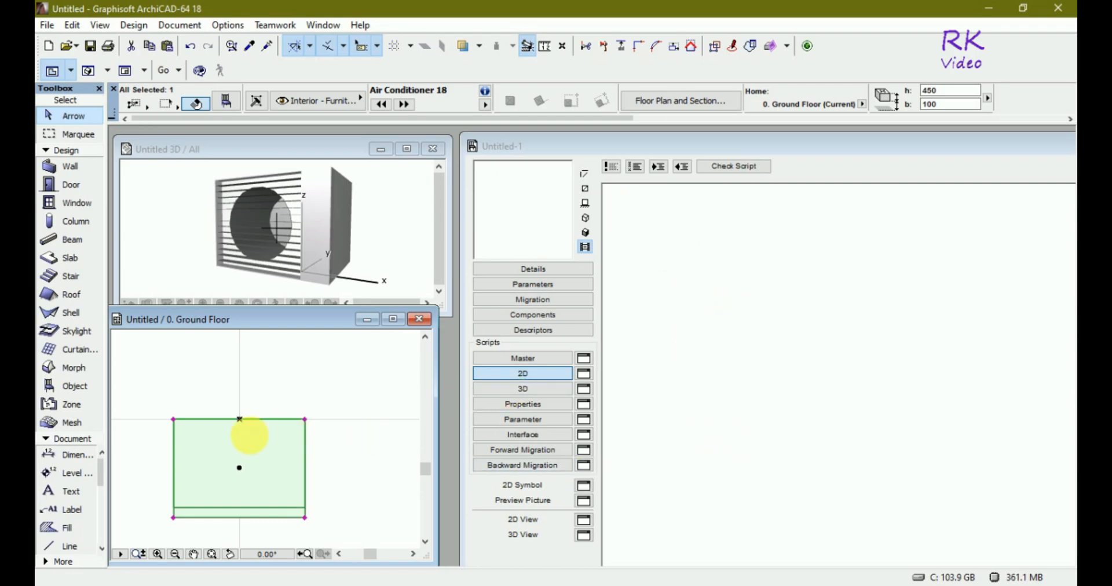
pyautogui.click(305, 419)
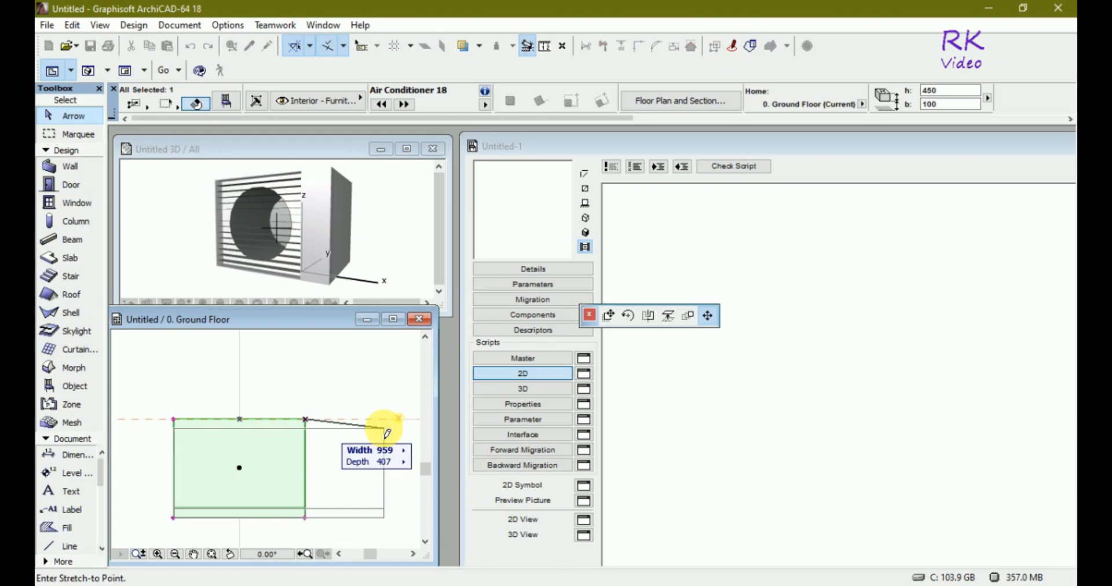
pyautogui.press('Escape')
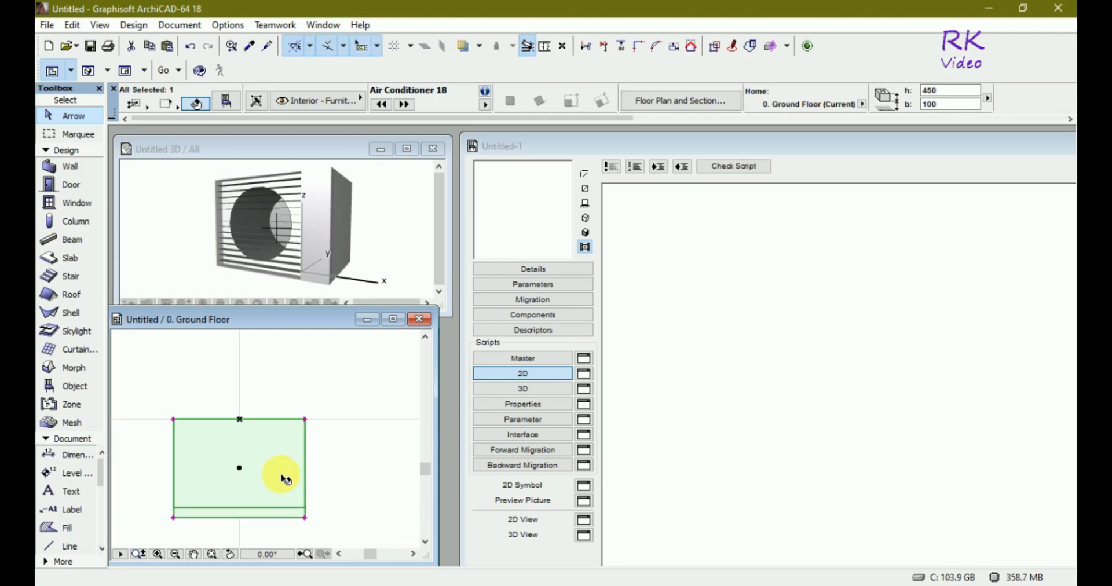
pyautogui.click(281, 475)
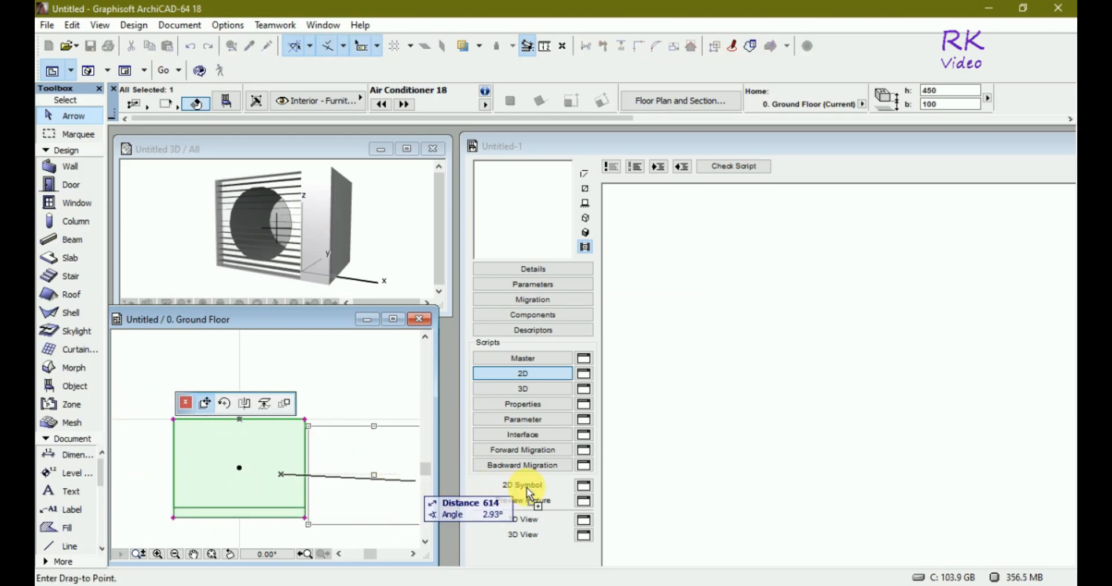
pyautogui.click(717, 490)
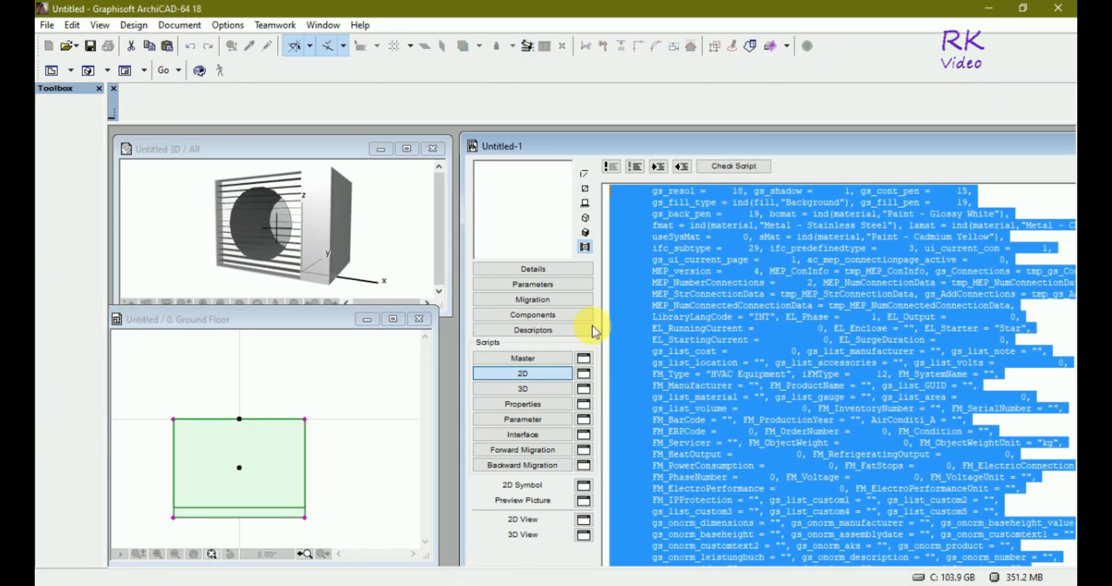
pyautogui.click(724, 289)
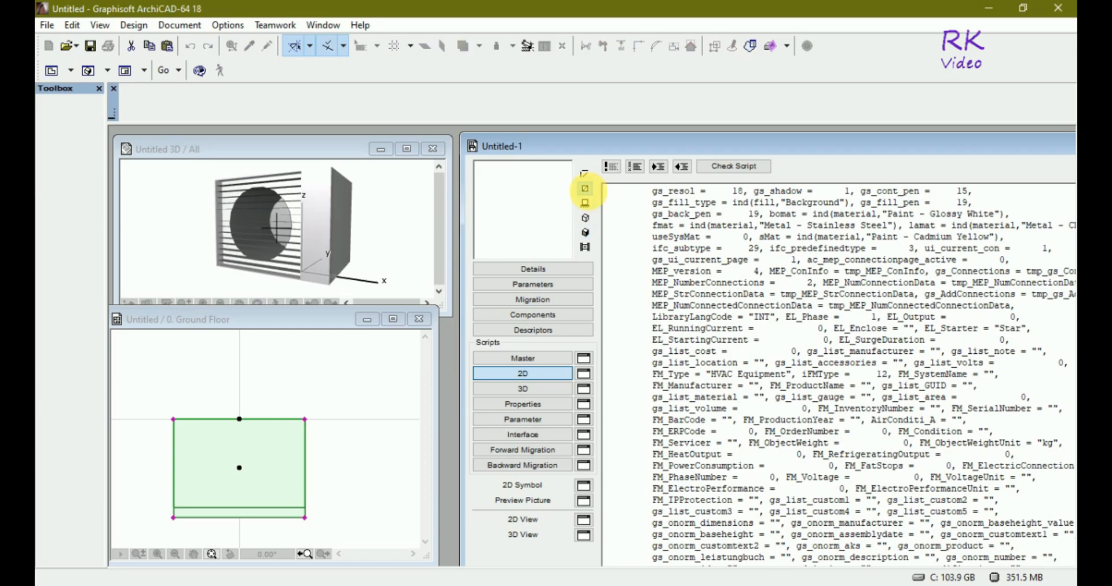
# Step: Switch the object preview to its 2D symbol and open the 2D View in a separate, enlarged window
pyautogui.click(585, 189)
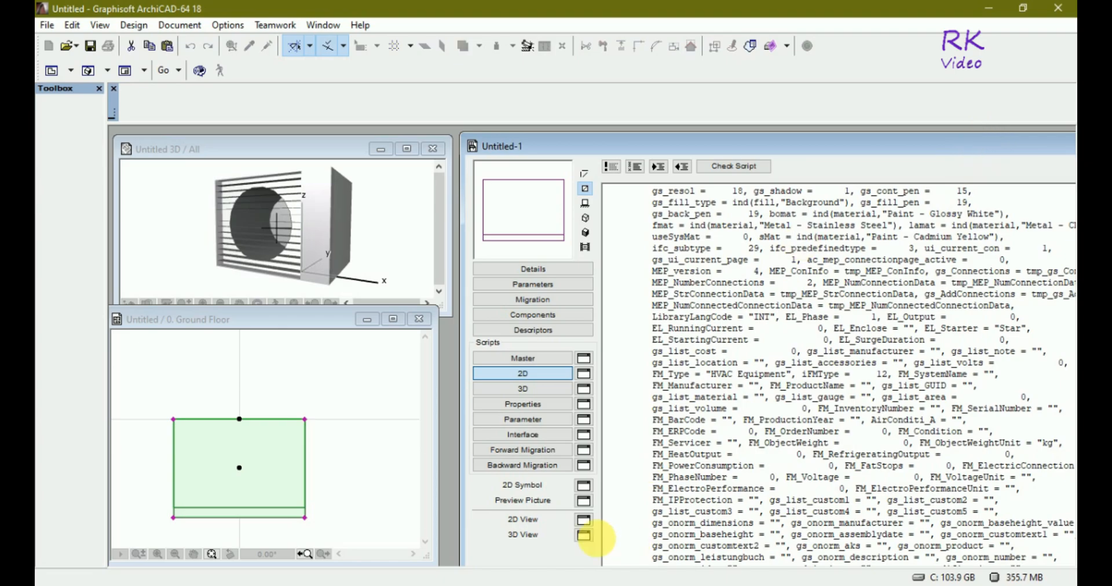
pyautogui.click(584, 520)
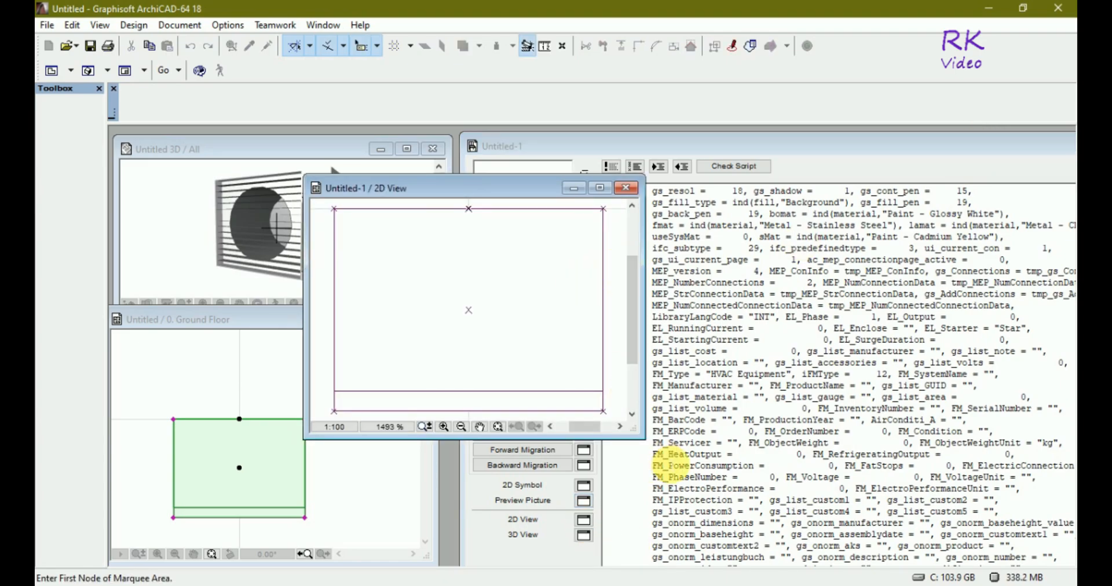
pyautogui.moveTo(644, 437); pyautogui.dragTo(718, 515)
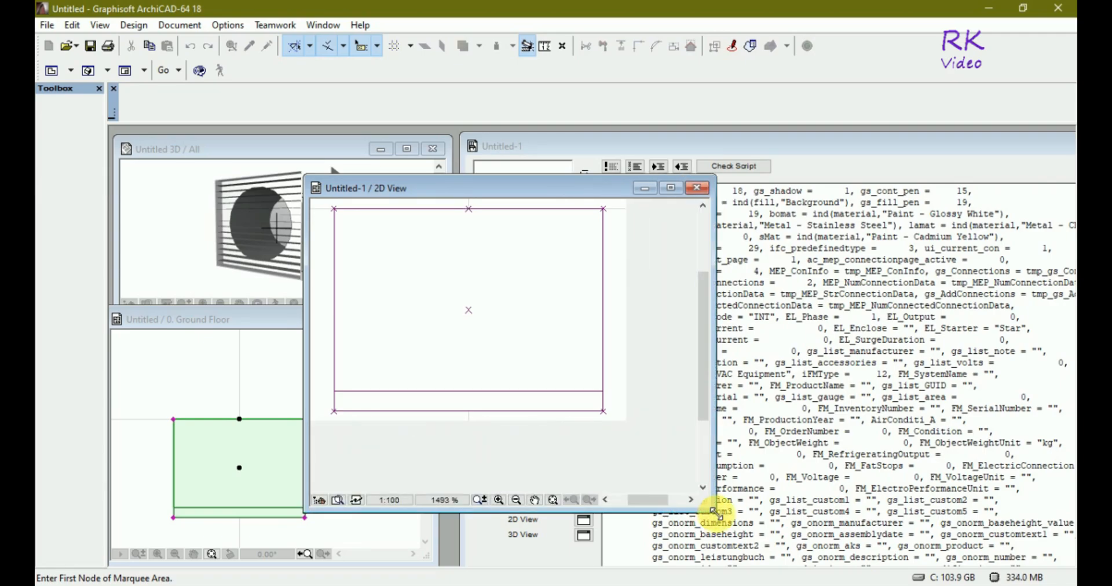
pyautogui.scroll(-2, 528, 475)
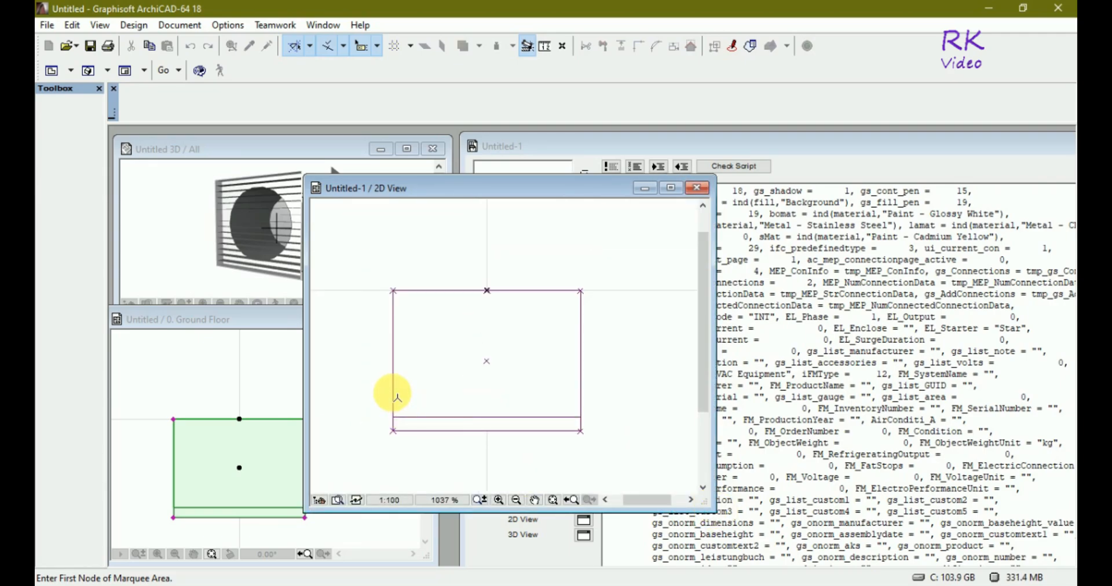
pyautogui.scroll(1, 392, 388)
# Step: Move the 2D View window over the lower part of the script editor, with the whole air conditioner symbol in view
pyautogui.moveTo(527, 197); pyautogui.dragTo(897, 280)
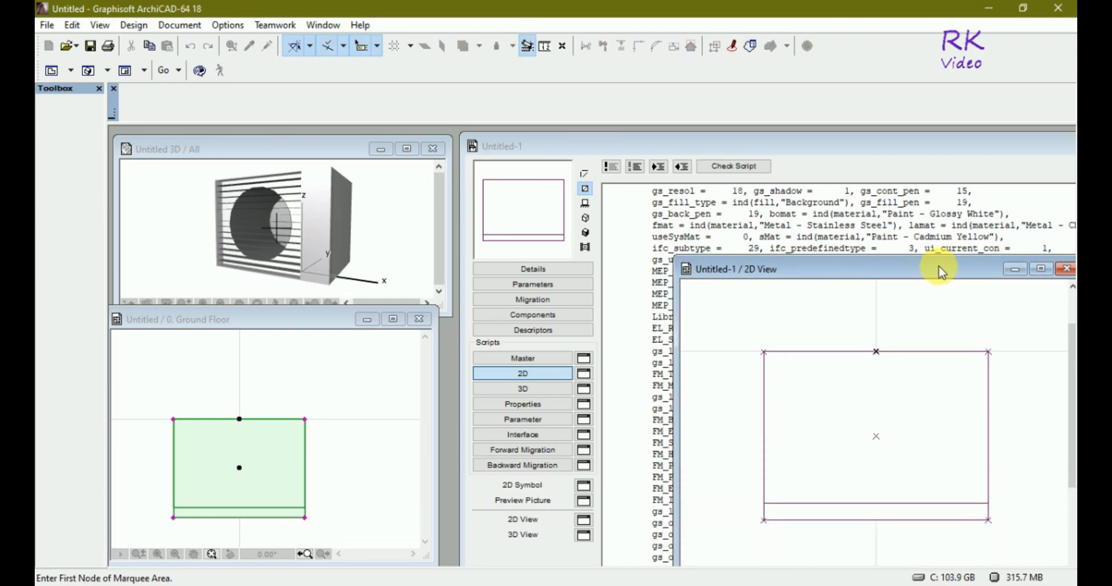
pyautogui.moveTo(894, 266); pyautogui.dragTo(546, 396)
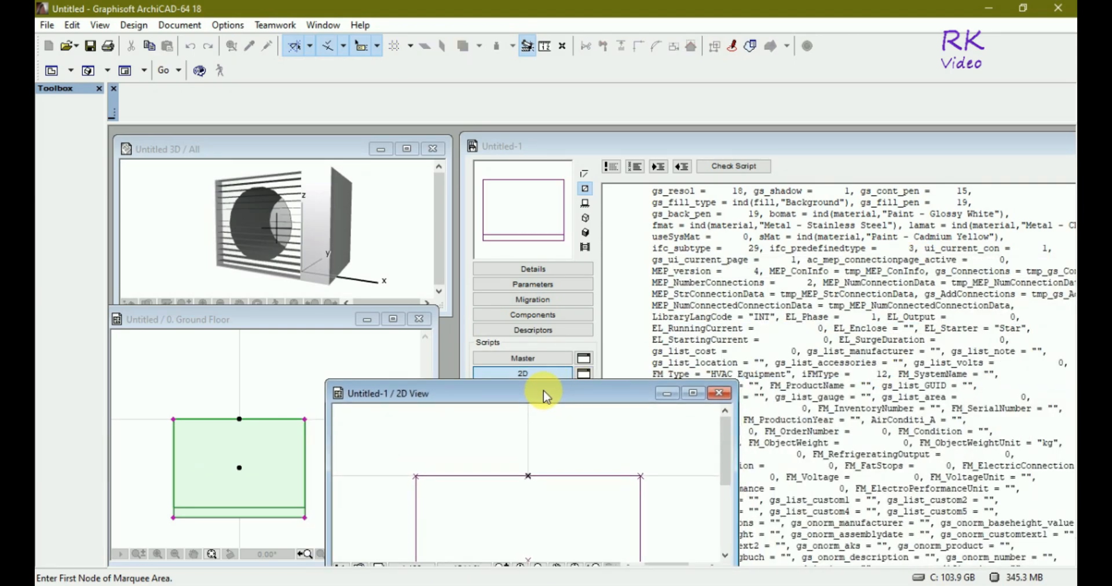
pyautogui.scroll(-2, 534, 434)
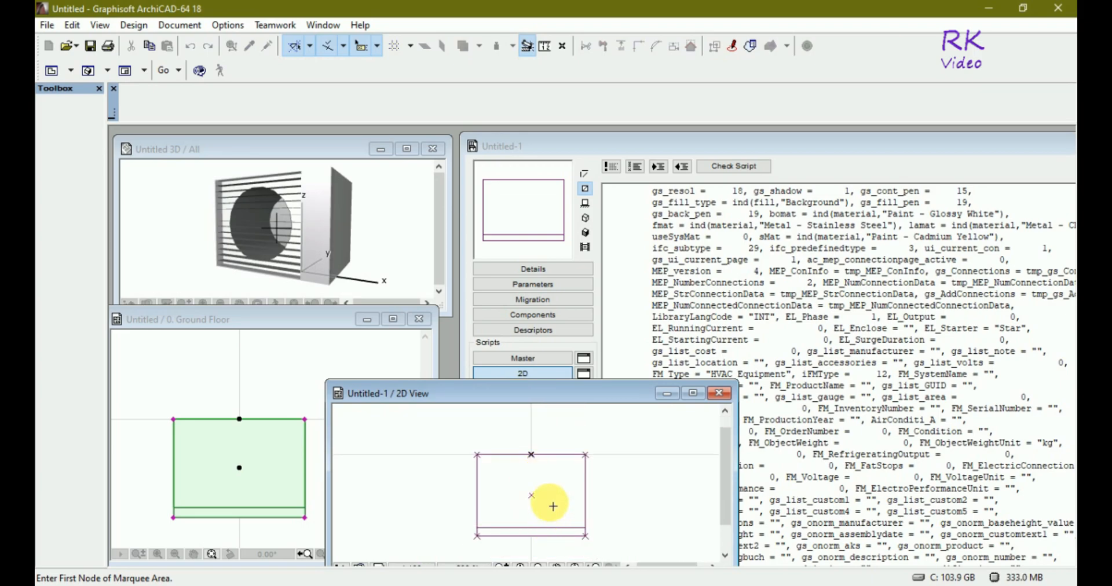
pyautogui.scroll(1, 553, 504)
pyautogui.scroll(-1, 554, 446)
pyautogui.scroll(1, 544, 461)
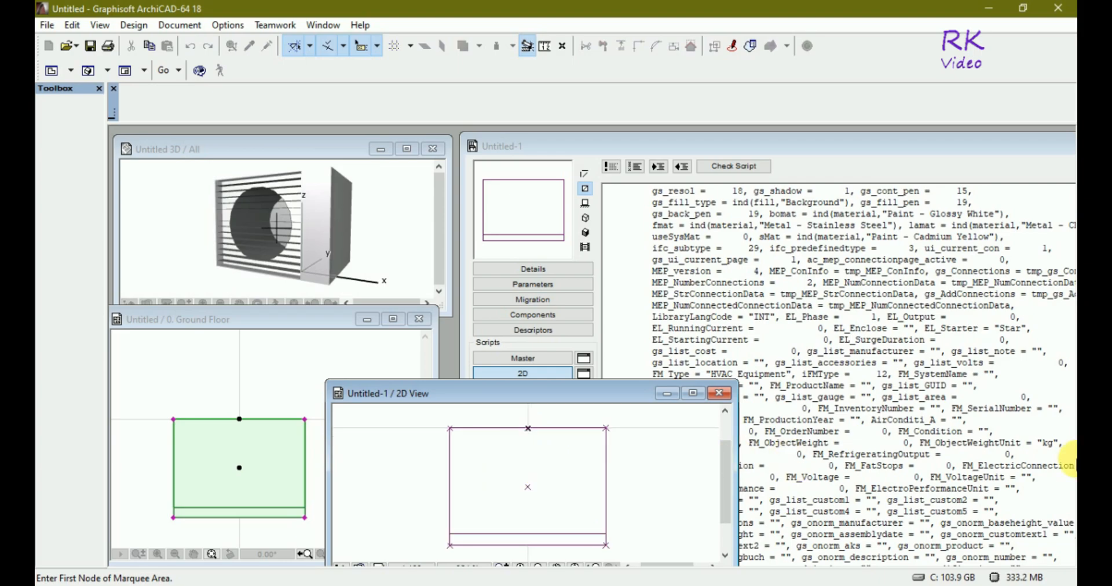